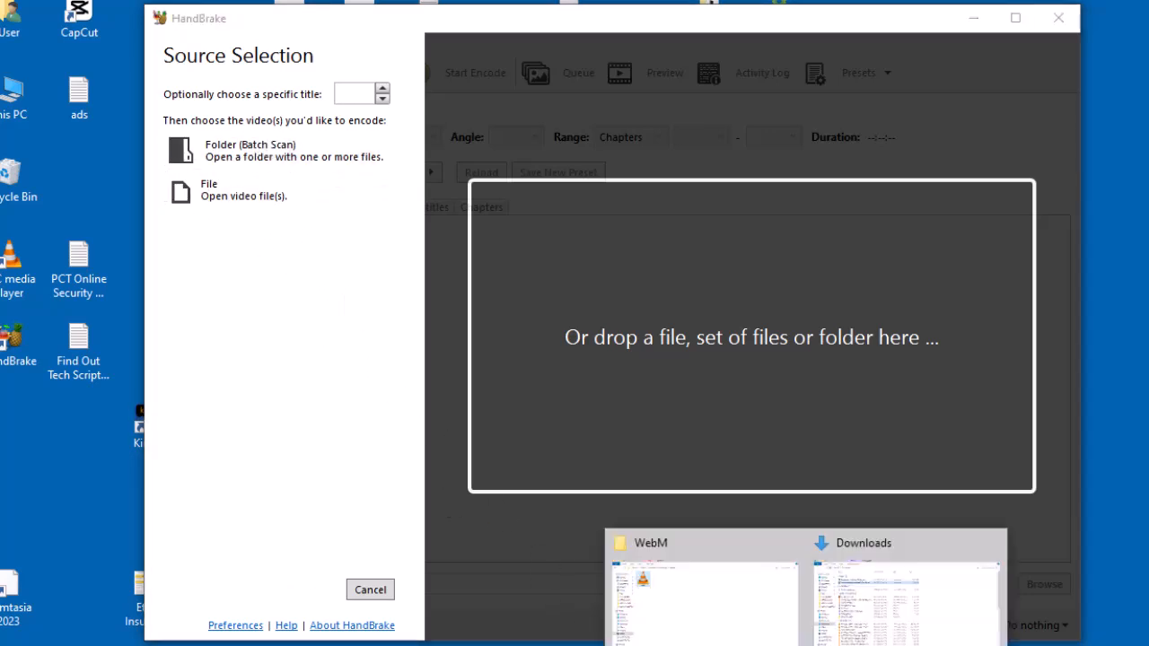
Step: Load the Earth video from the WebM folder into HandBrake as the source, and minimize the folder window
click(701, 631)
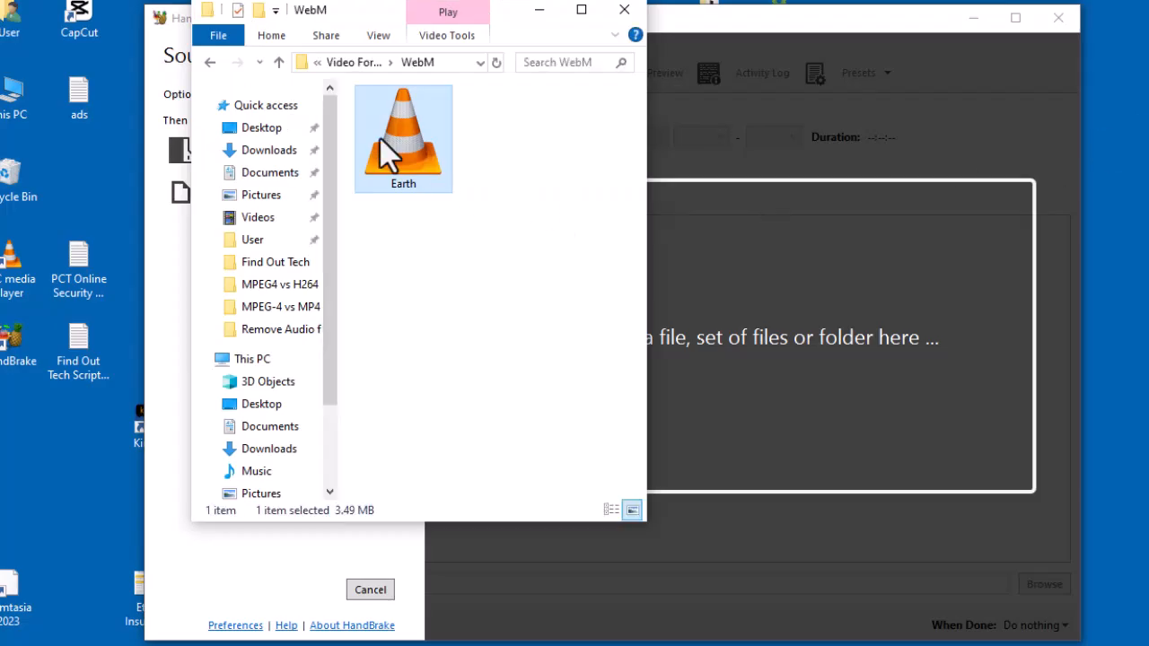
drag(381, 139, 770, 361)
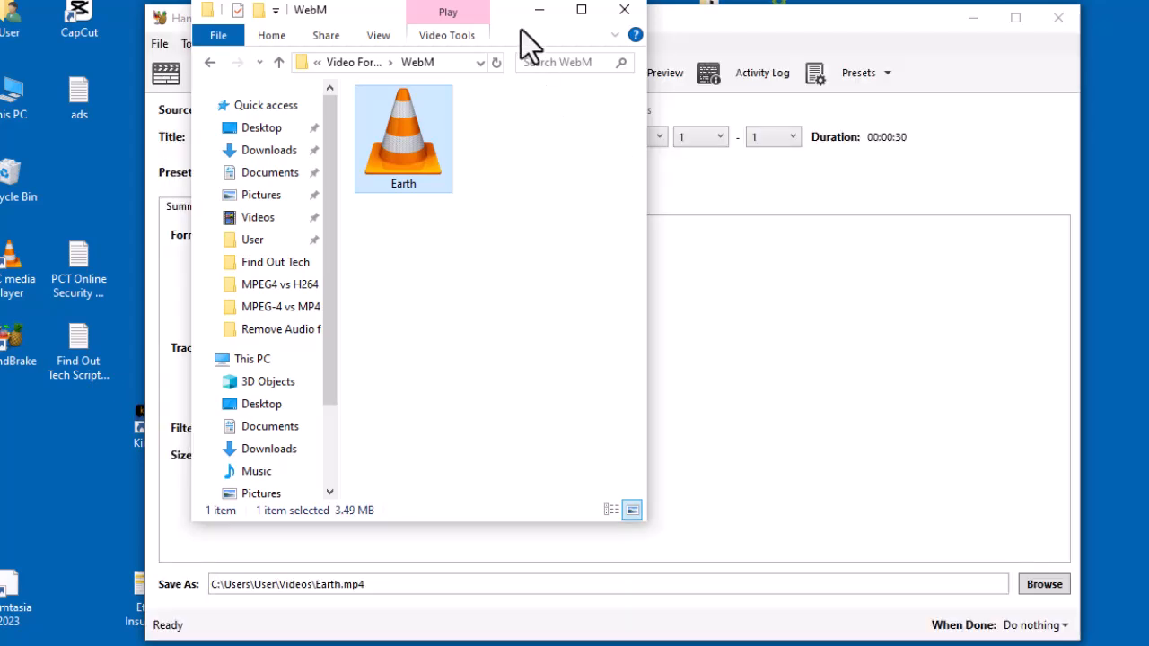
click(539, 10)
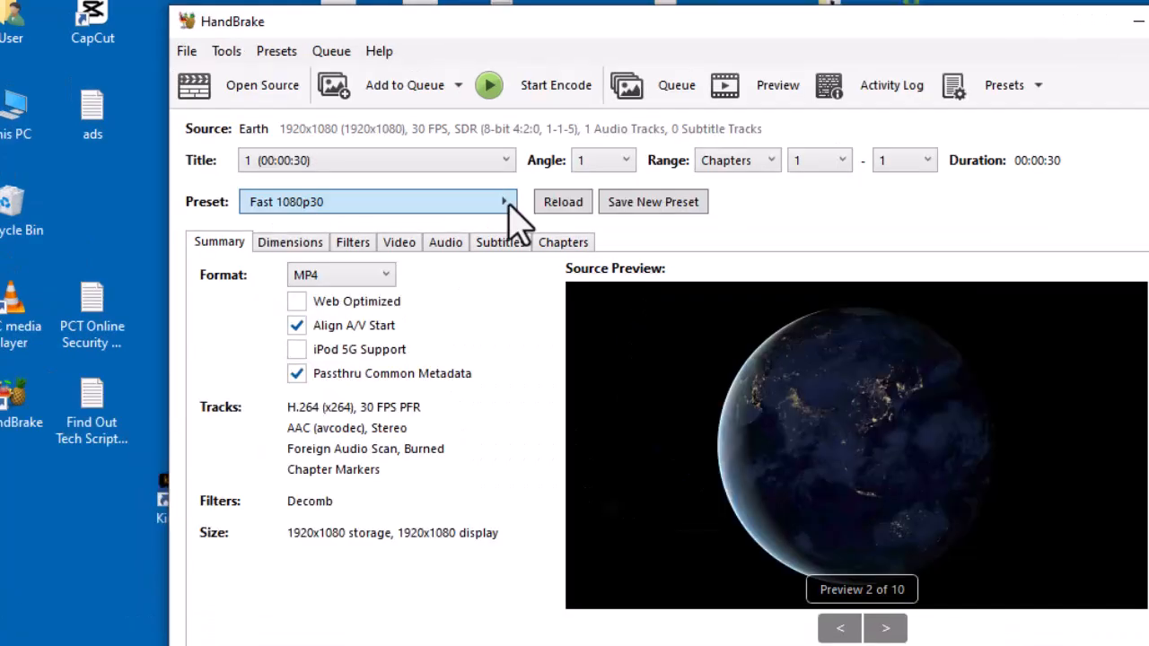
Step: Apply the Very Fast 2160p60 4K AV1 preset and keep MP4 as the output format
click(505, 201)
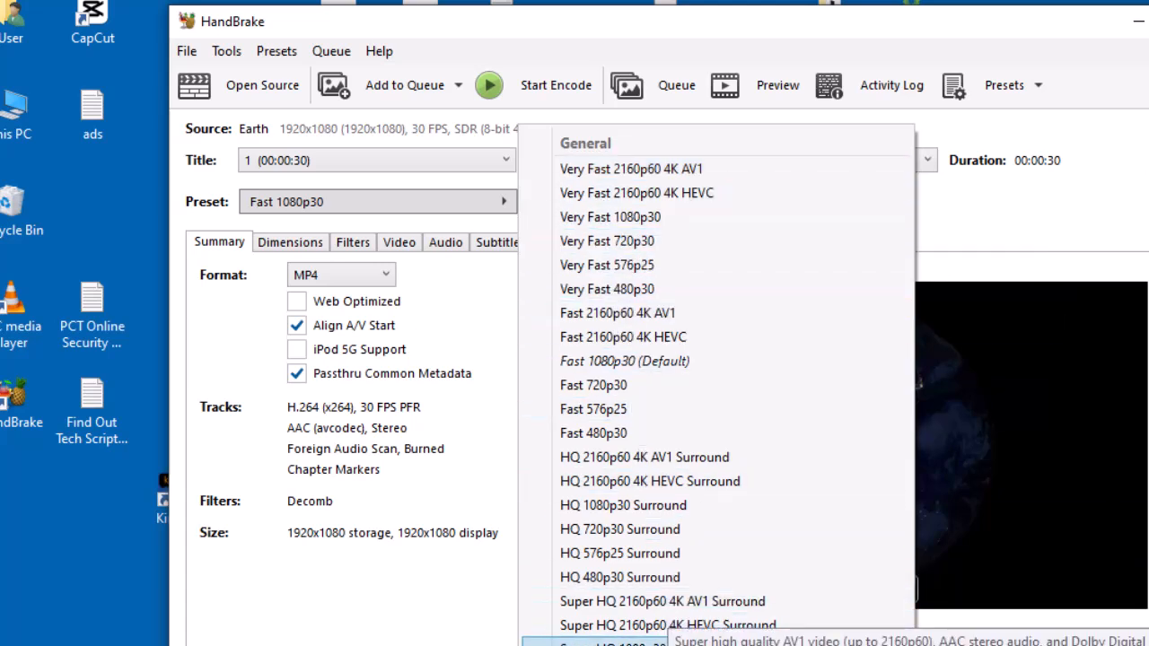
click(628, 171)
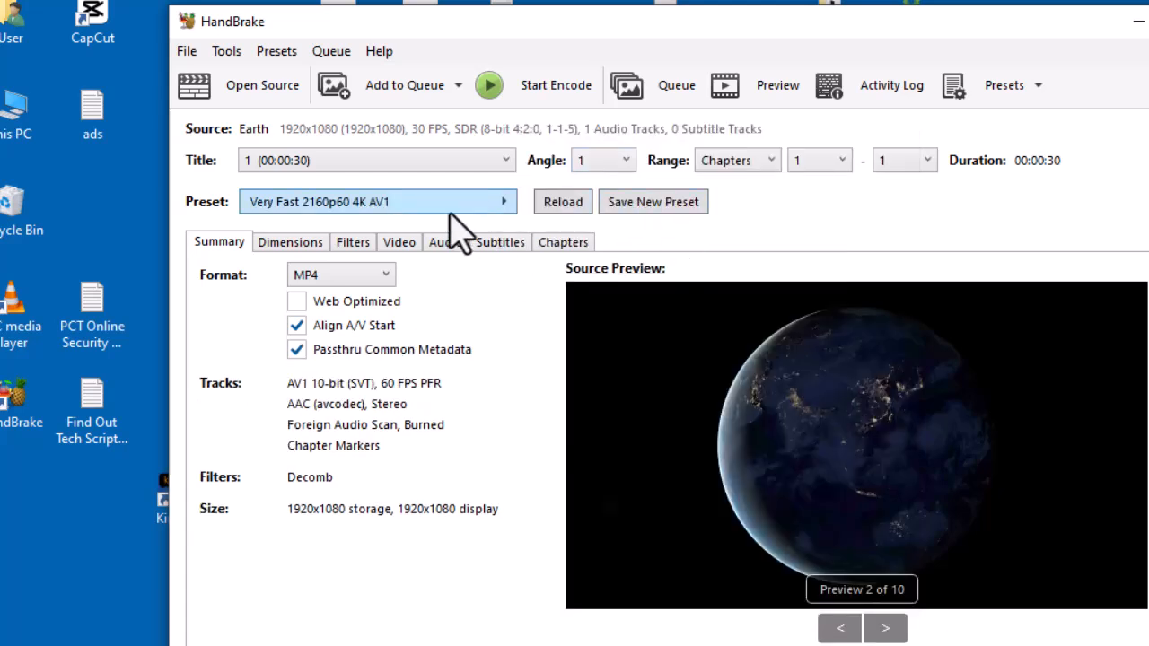
click(385, 274)
click(384, 275)
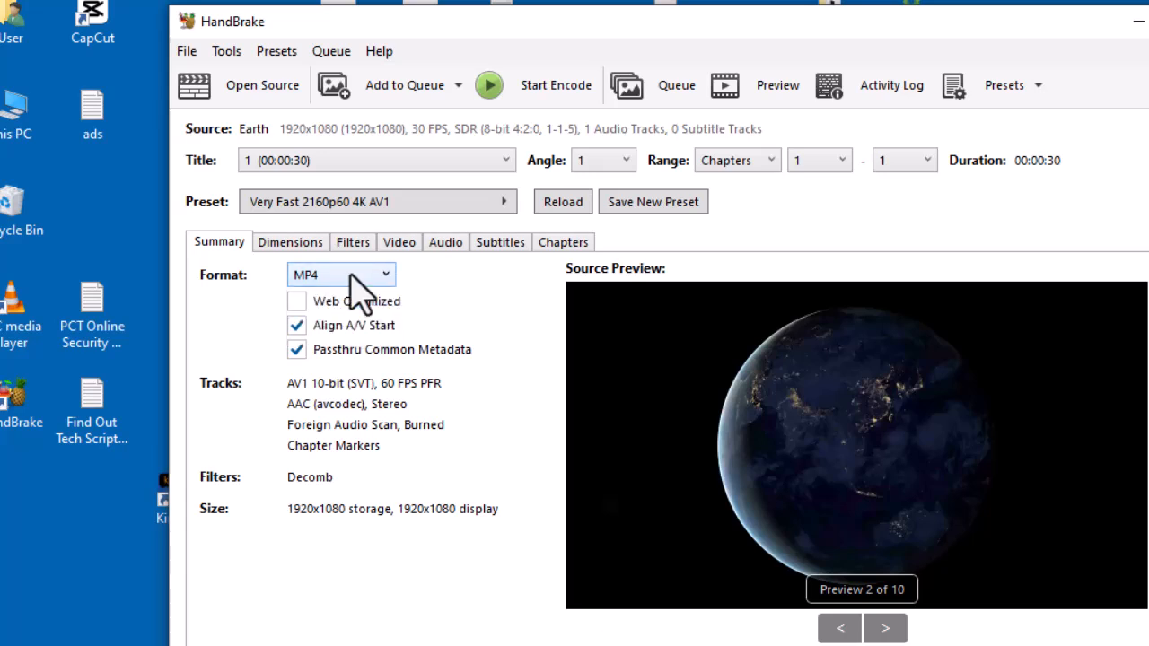
Step: Review the dimensions, filters, video, audio, subtitles and chapters settings, and return to the summary
click(290, 243)
click(358, 251)
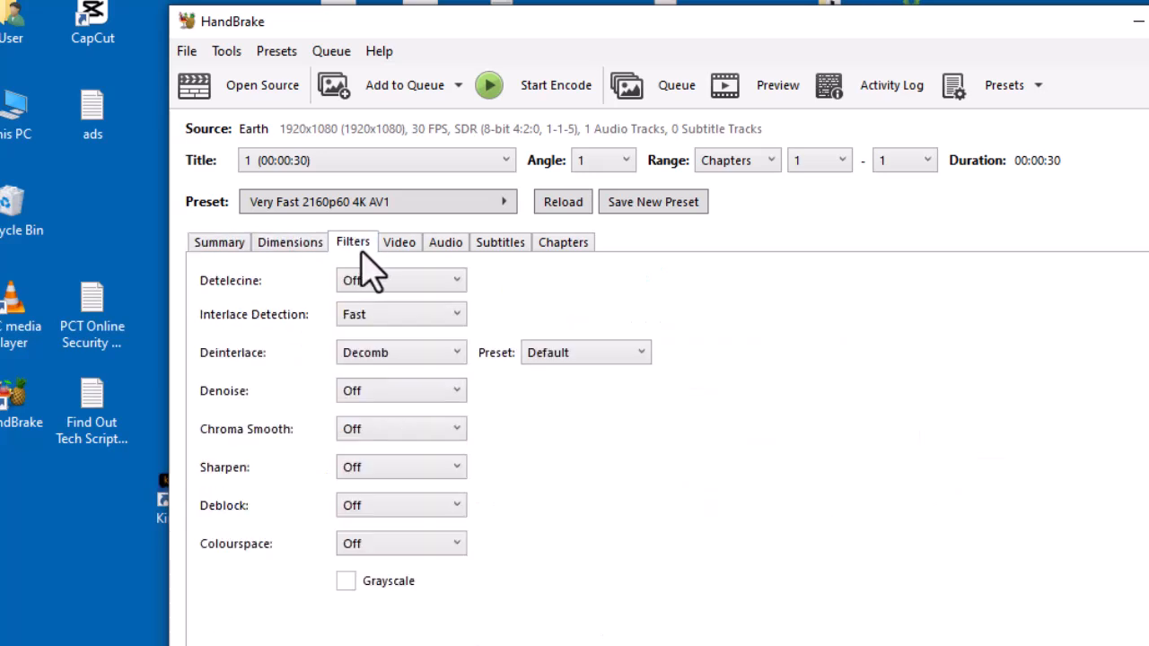
click(406, 260)
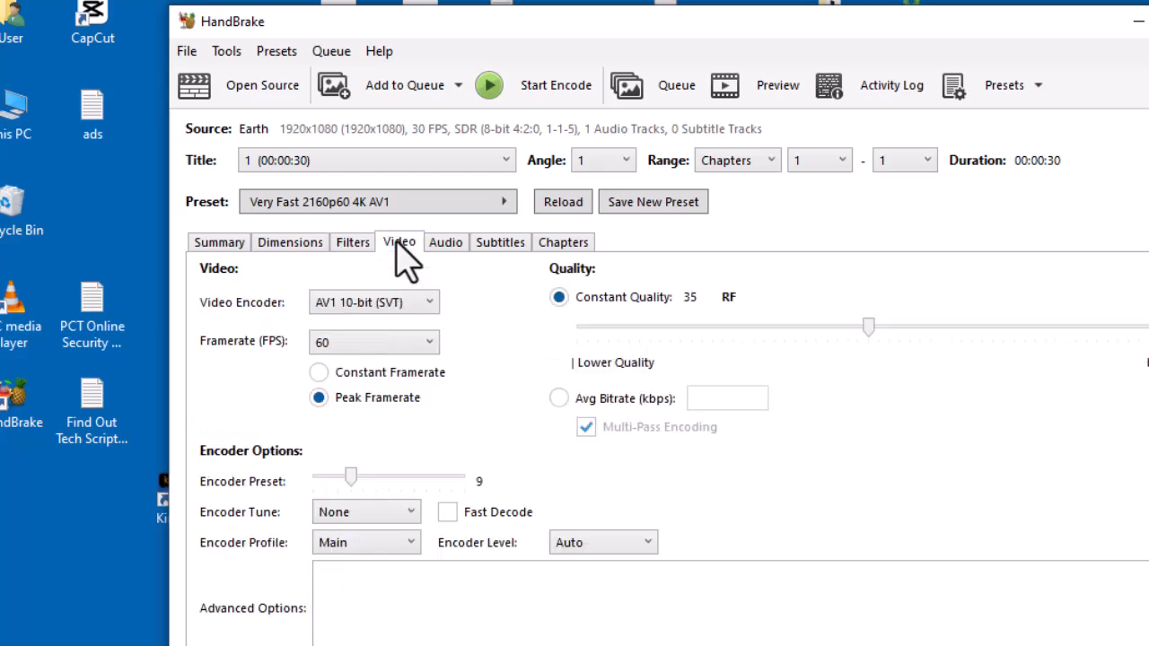
click(453, 243)
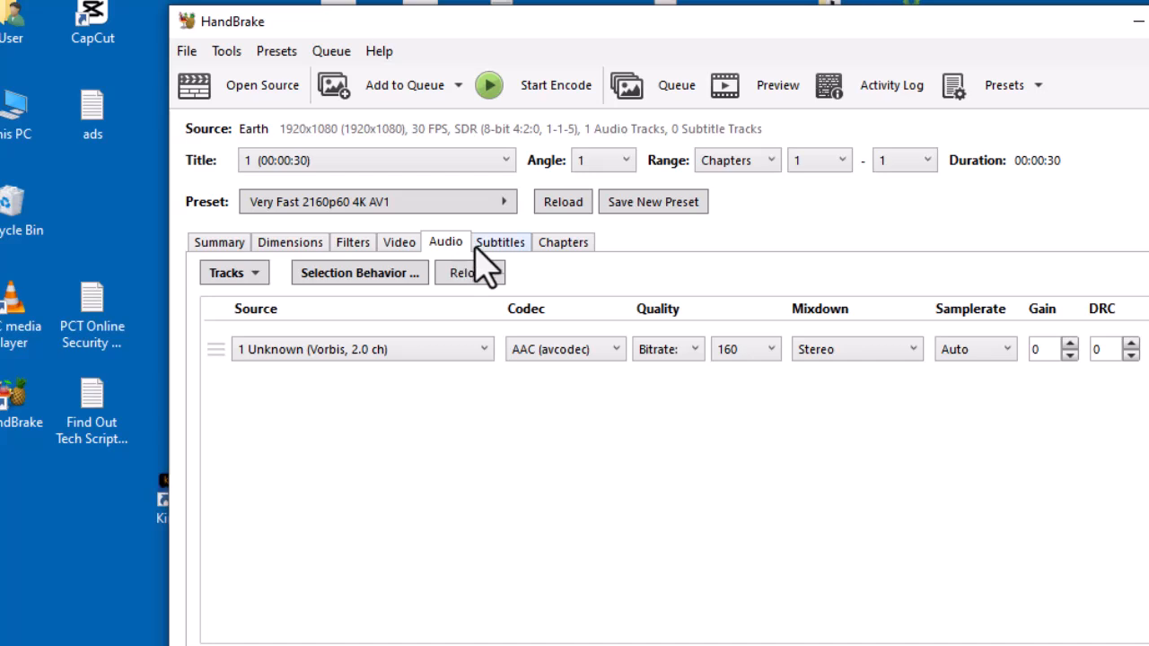
click(502, 258)
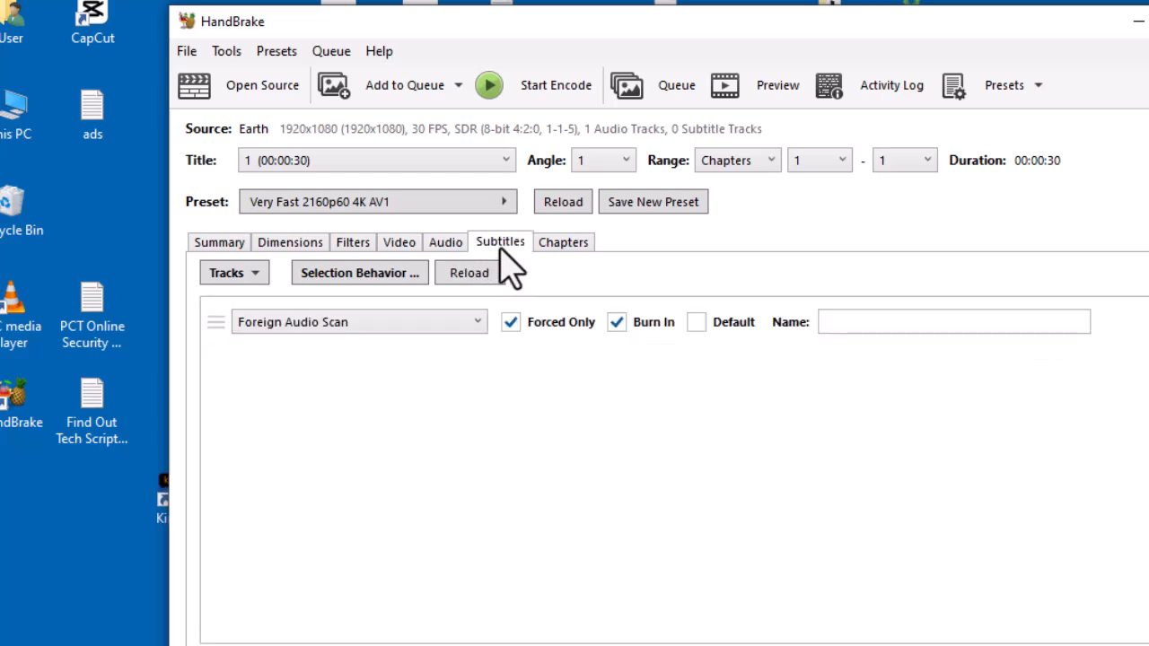
click(564, 242)
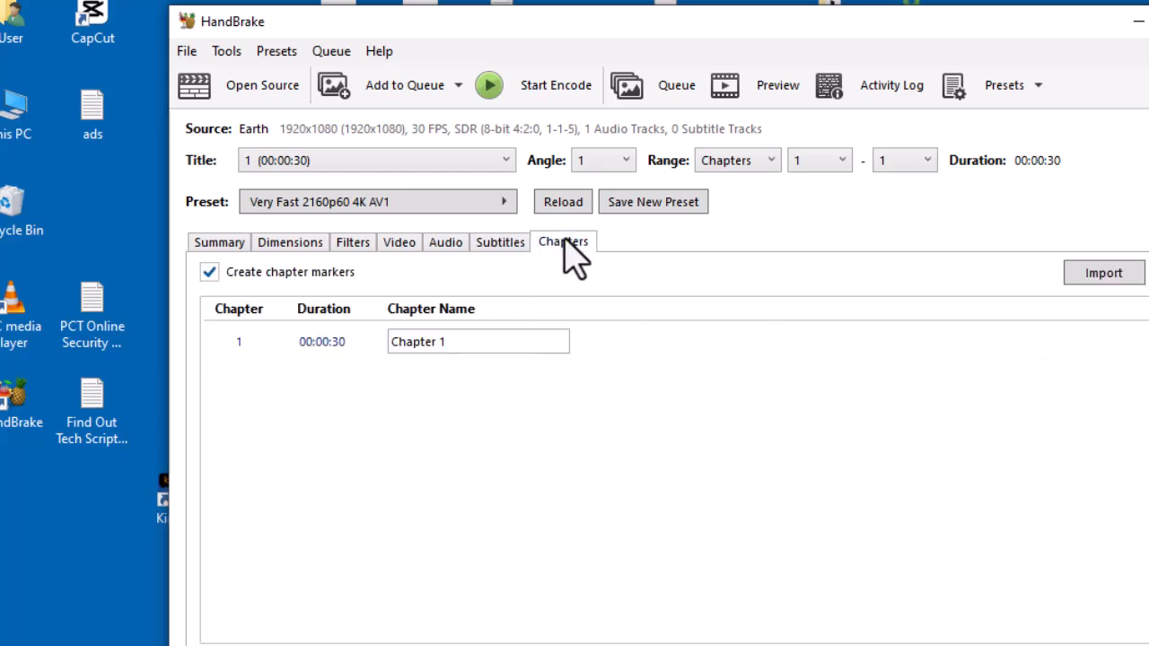
click(221, 243)
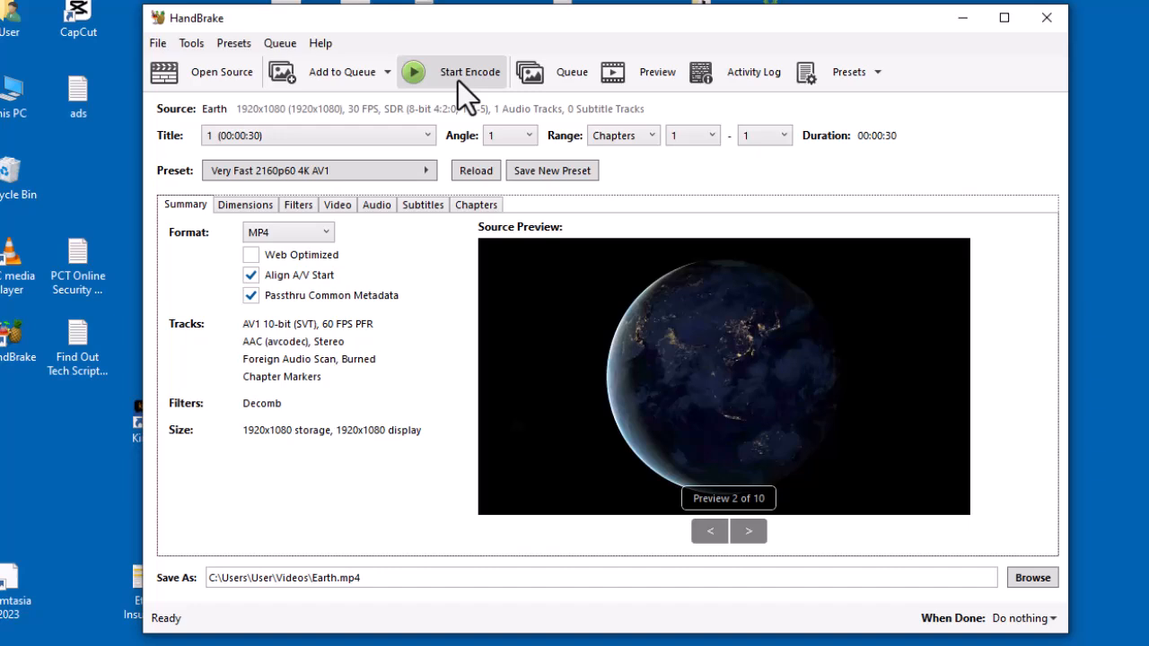
Step: Set the output destination to the WebM folder with the file name "Earth MP4 convert"
click(1032, 575)
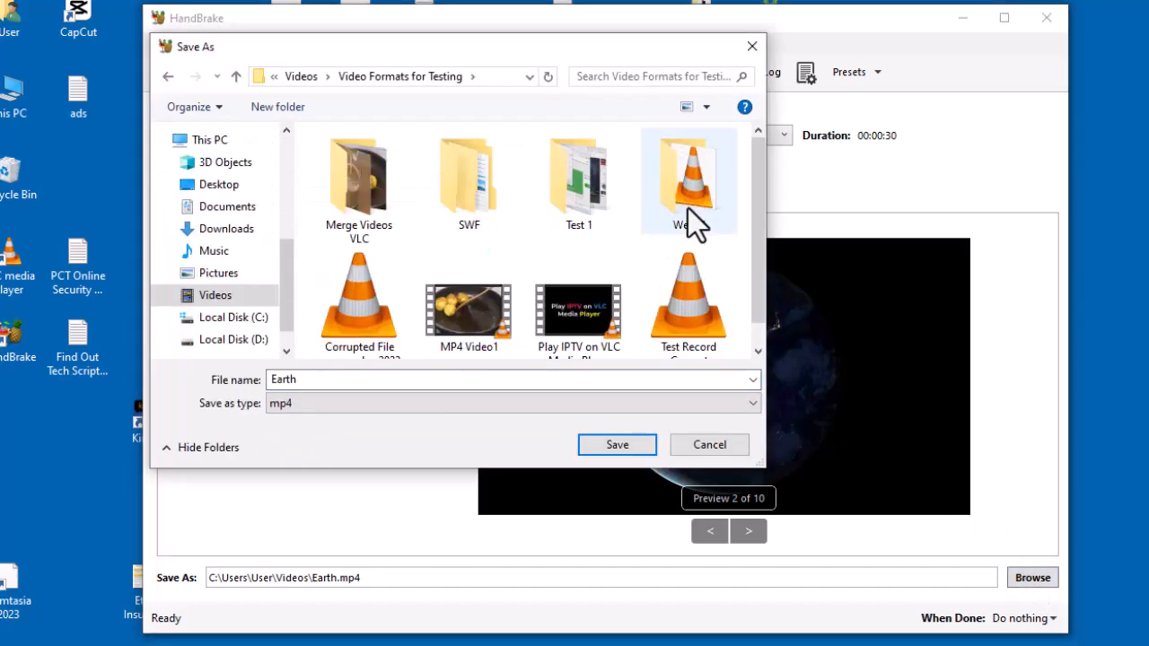
double_click(687, 208)
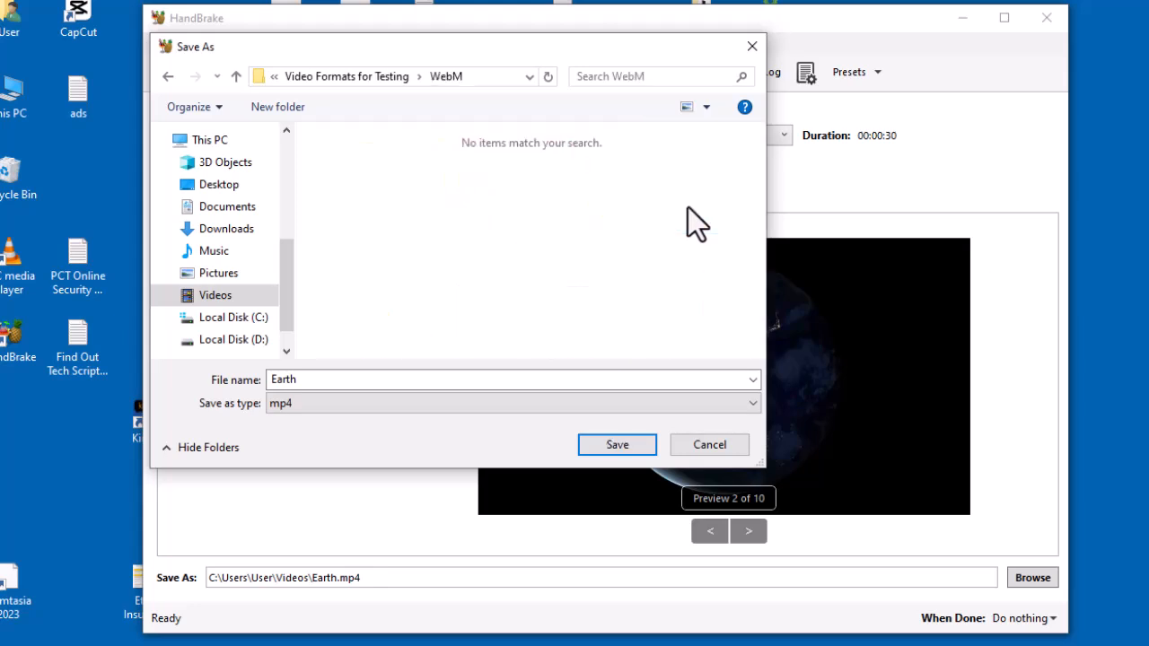
double_click(309, 384)
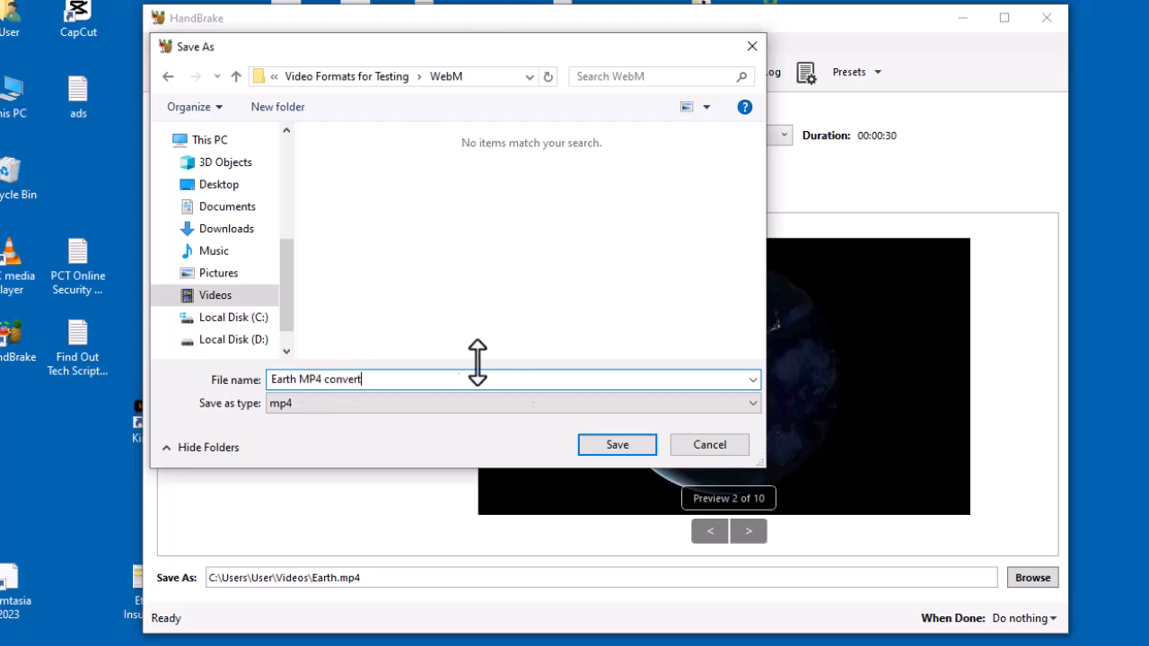
click(616, 445)
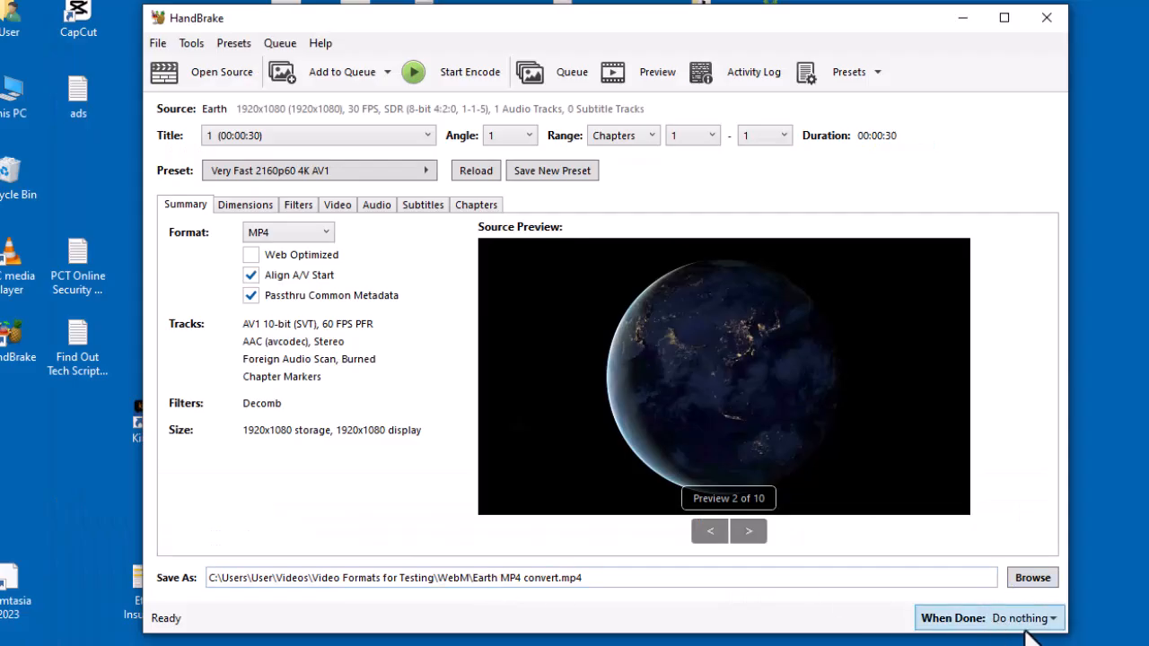
Step: Keep the when-done action as Do nothing and start encoding the video
click(1051, 618)
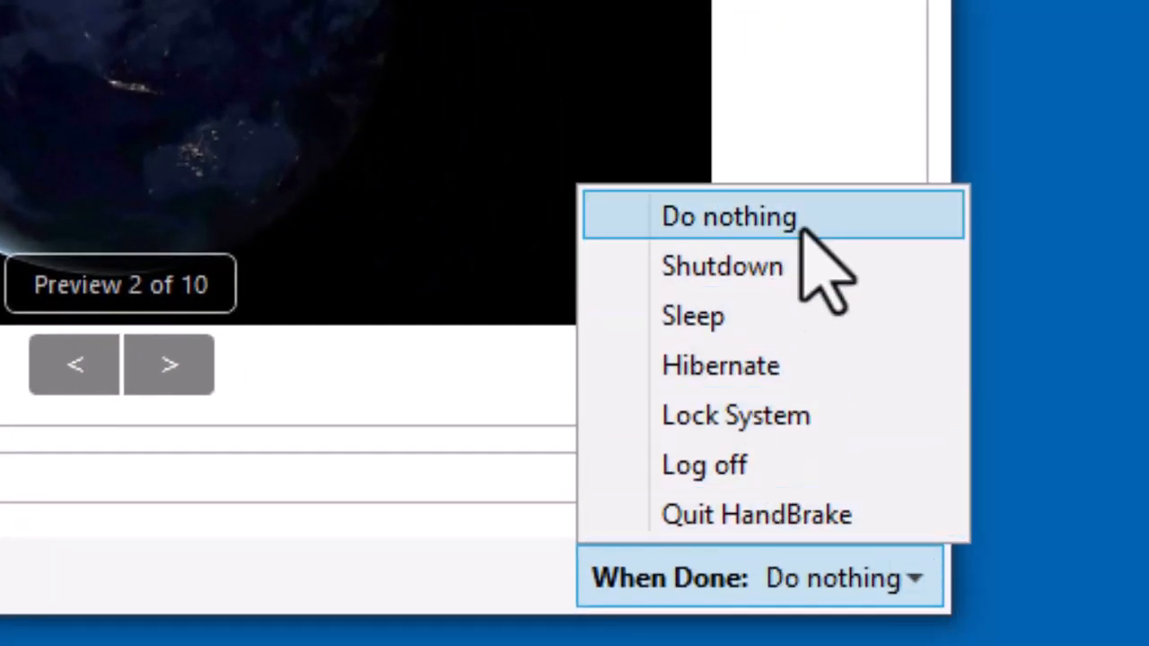
click(802, 228)
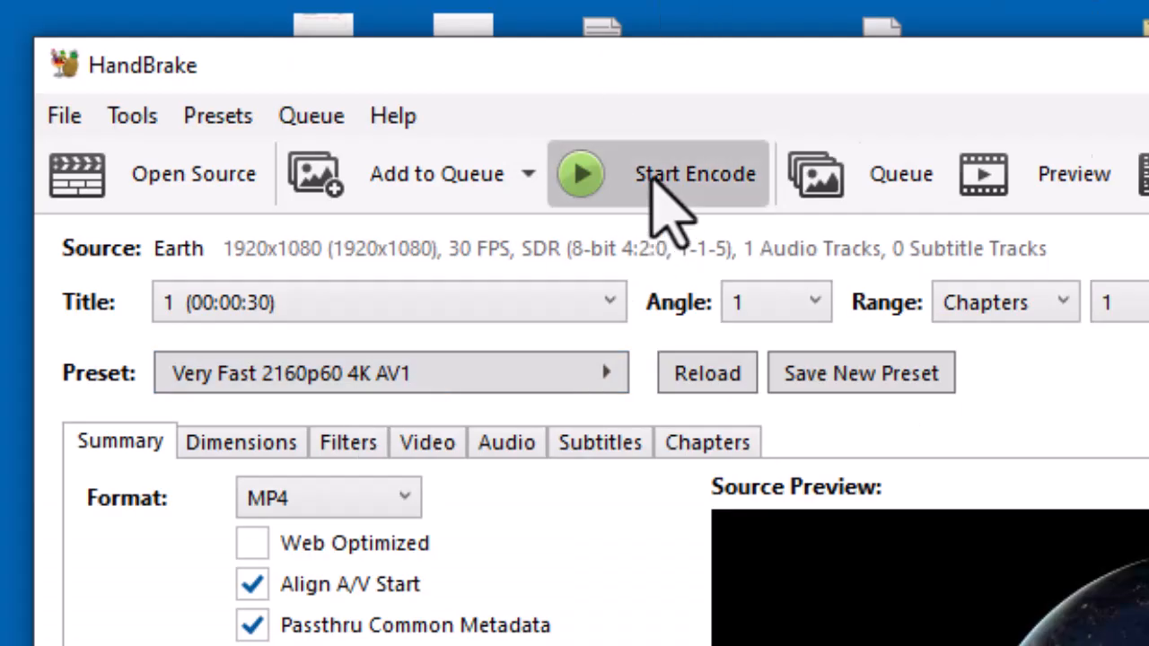
click(655, 179)
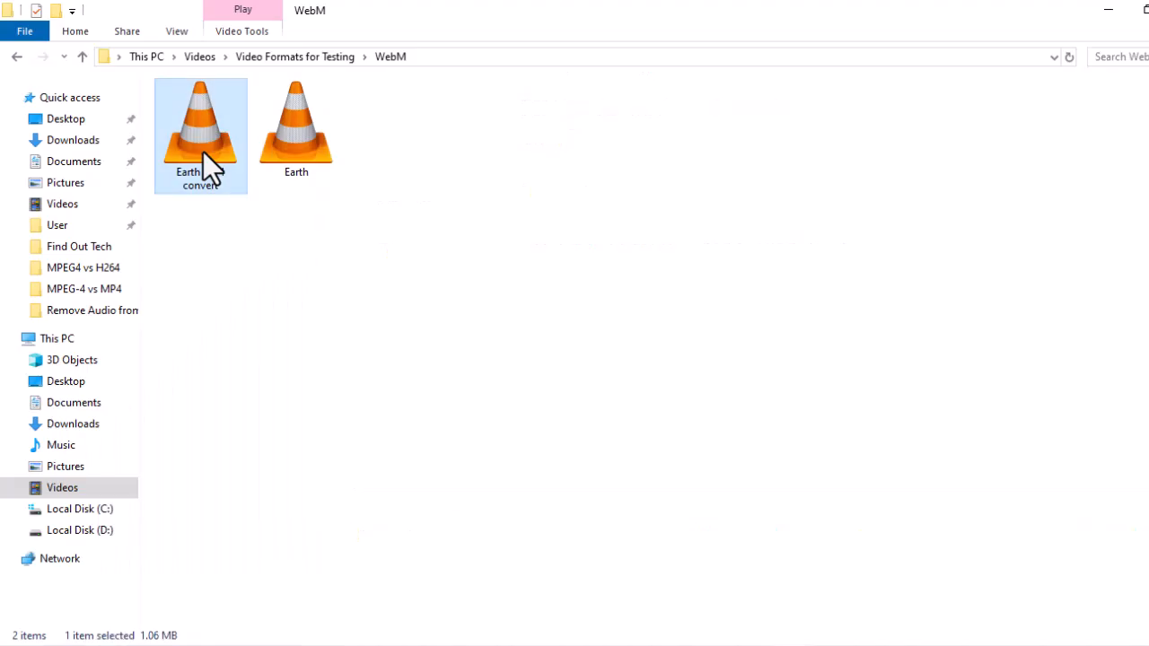
Step: Open the properties of the "Earth MP4 convert" file in the WebM folder
right_click(203, 152)
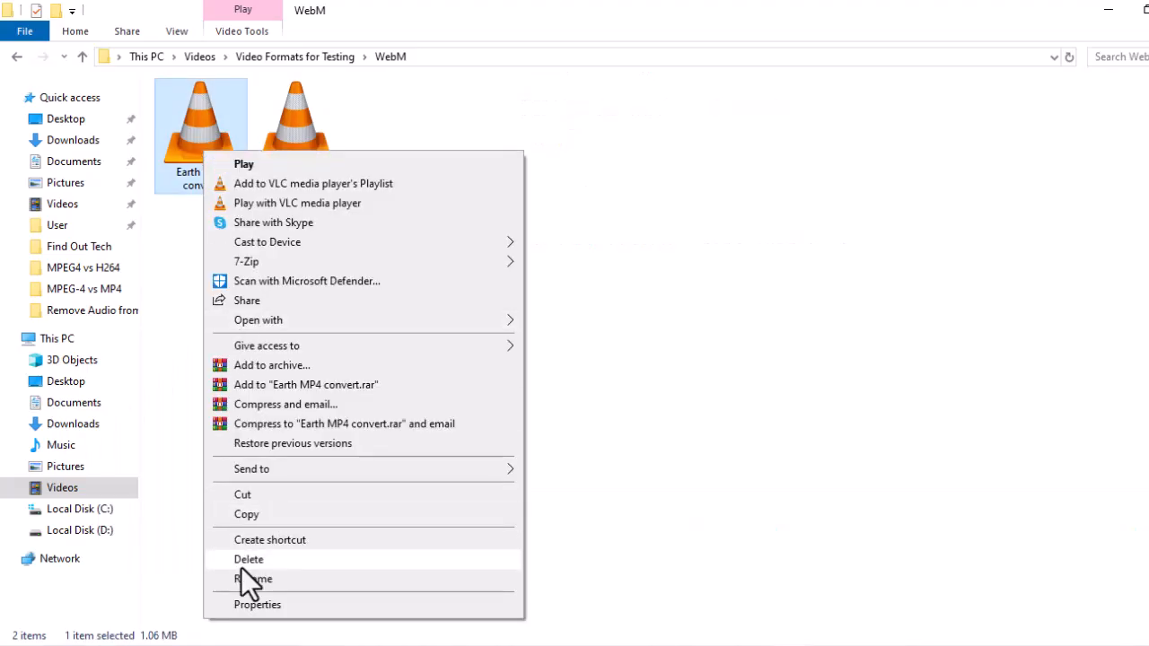
click(256, 604)
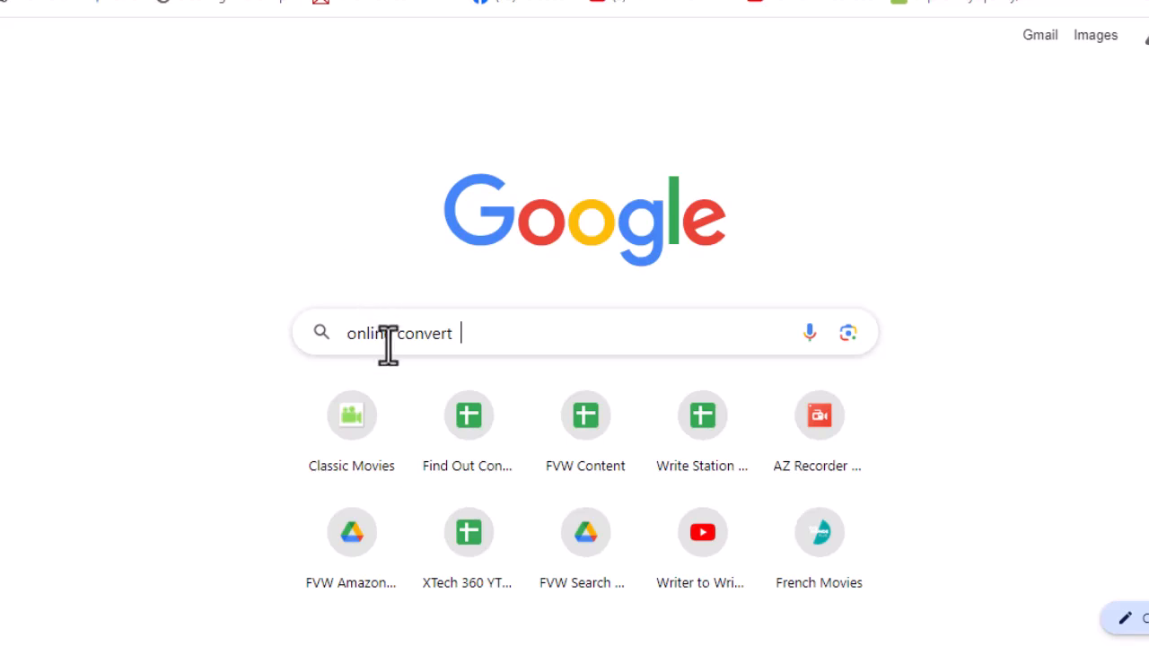
Step: Switch to the browser and search Google for "online converter"
drag(482, 338, 320, 354)
key(BackSpace)
text(online c)
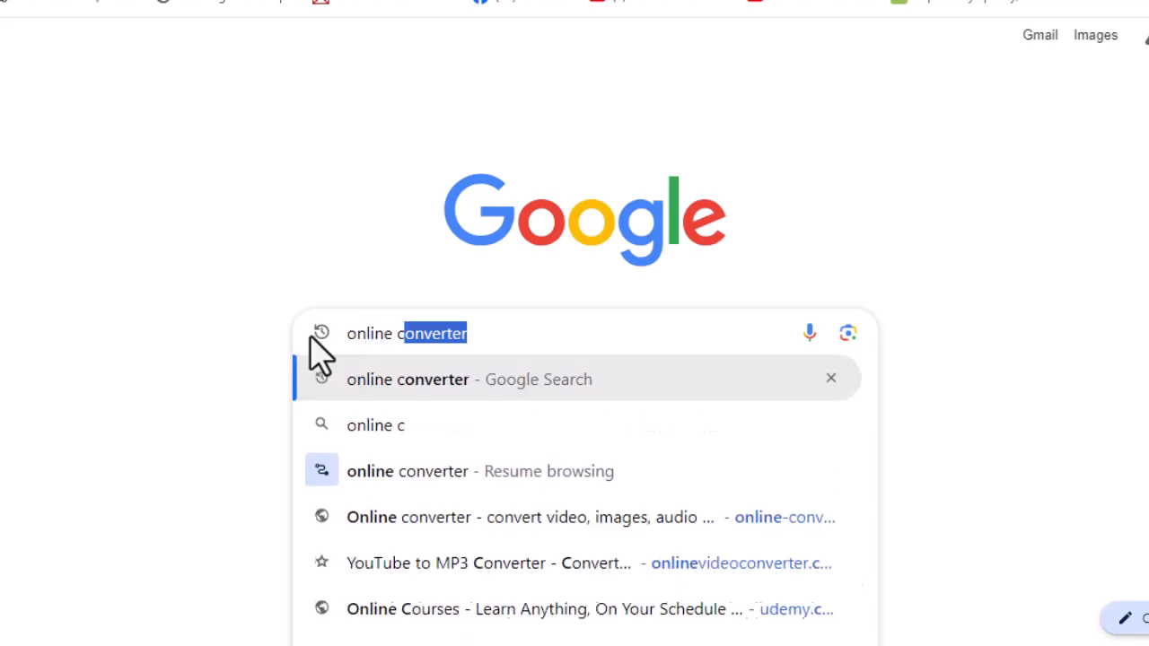
text(ob)
key(BackSpace)
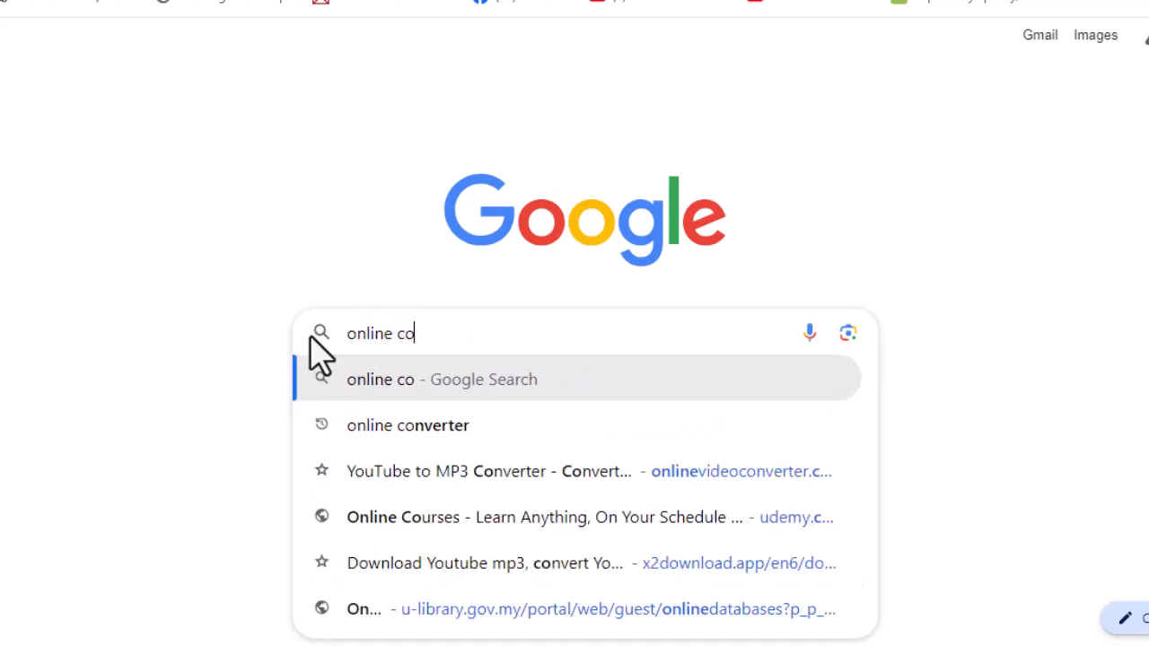
text(nverter)
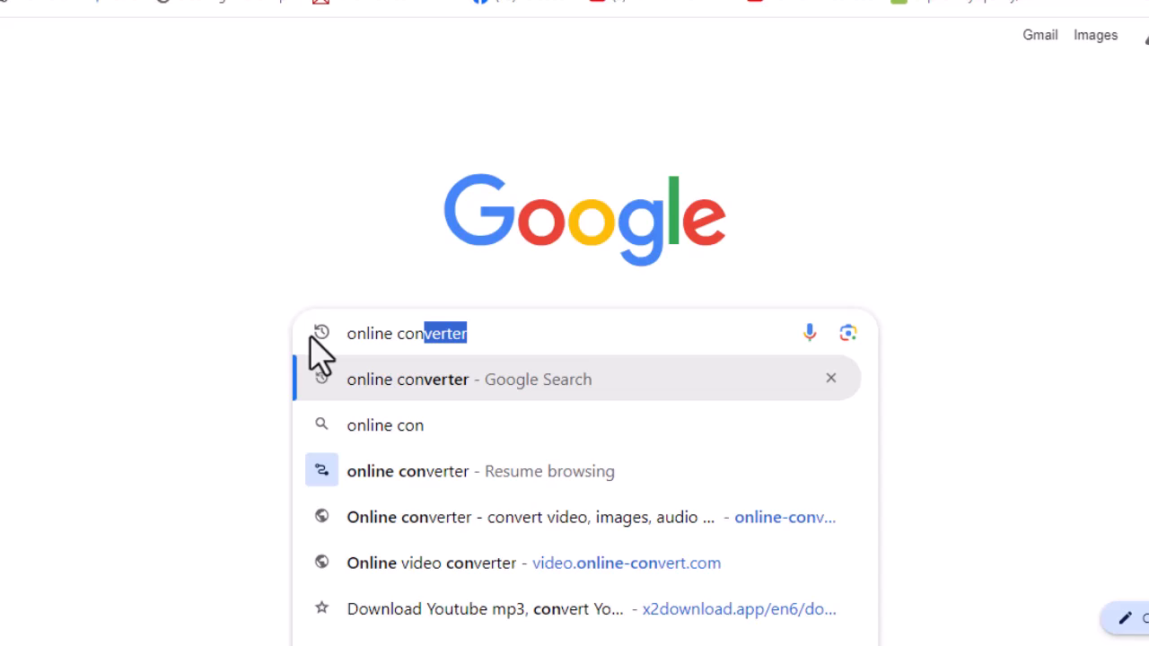
key(Return)
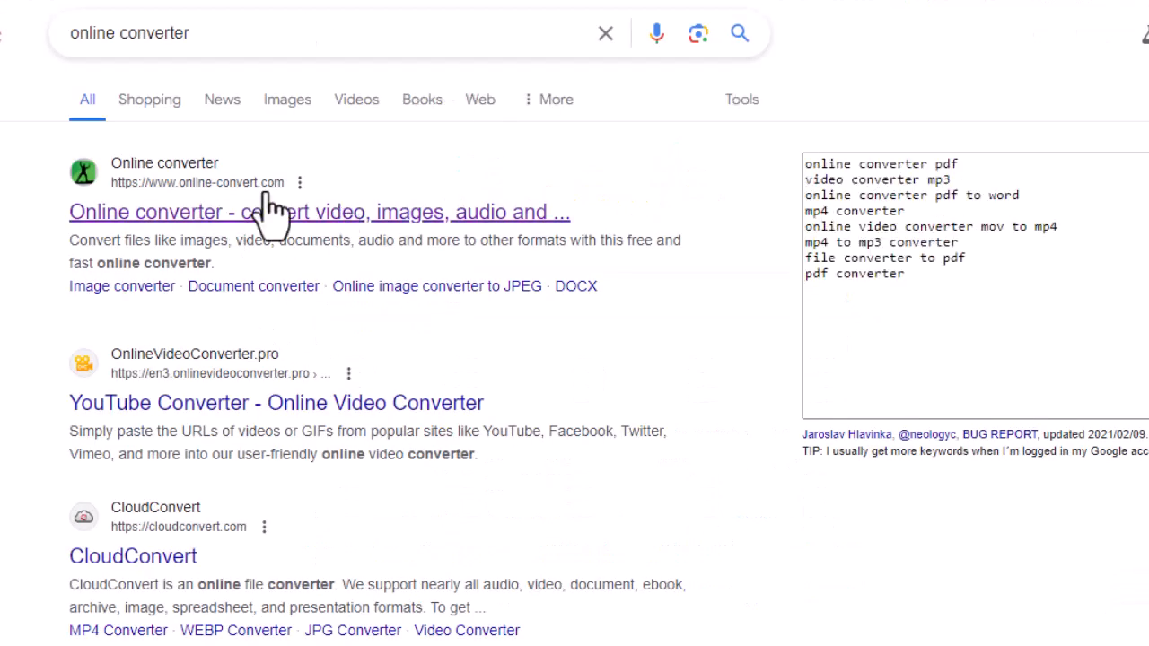
Step: Open the online-convert.com site from the search results and go to its video converter
click(192, 222)
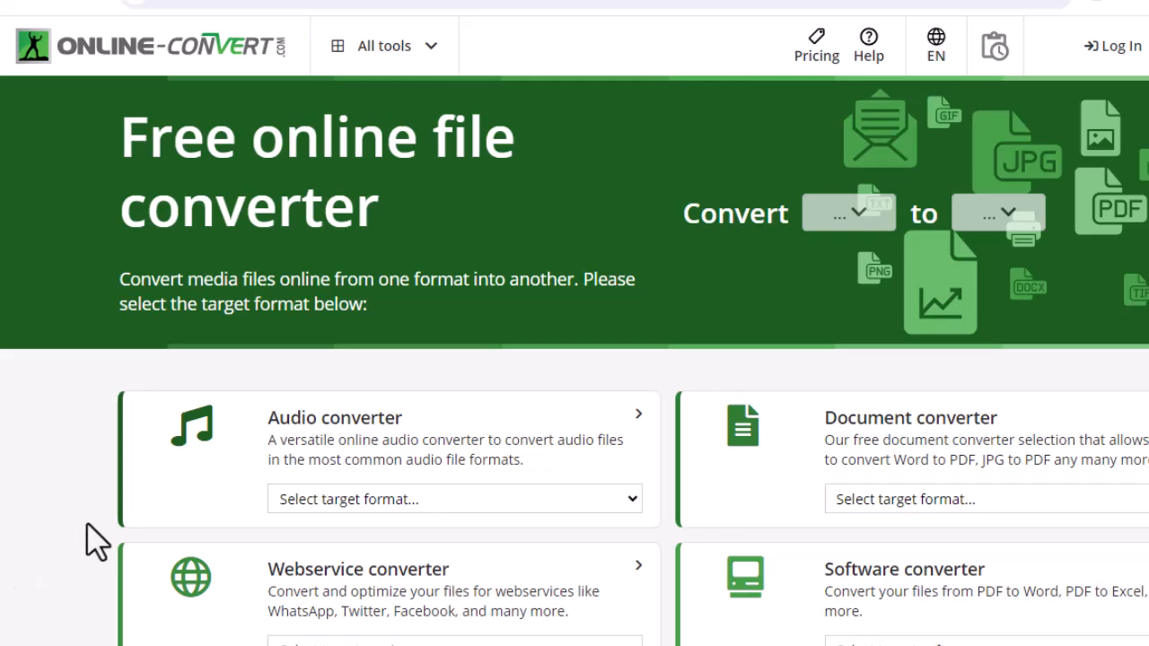
scroll(691, 565, down, 2)
scroll(687, 563, down, 1)
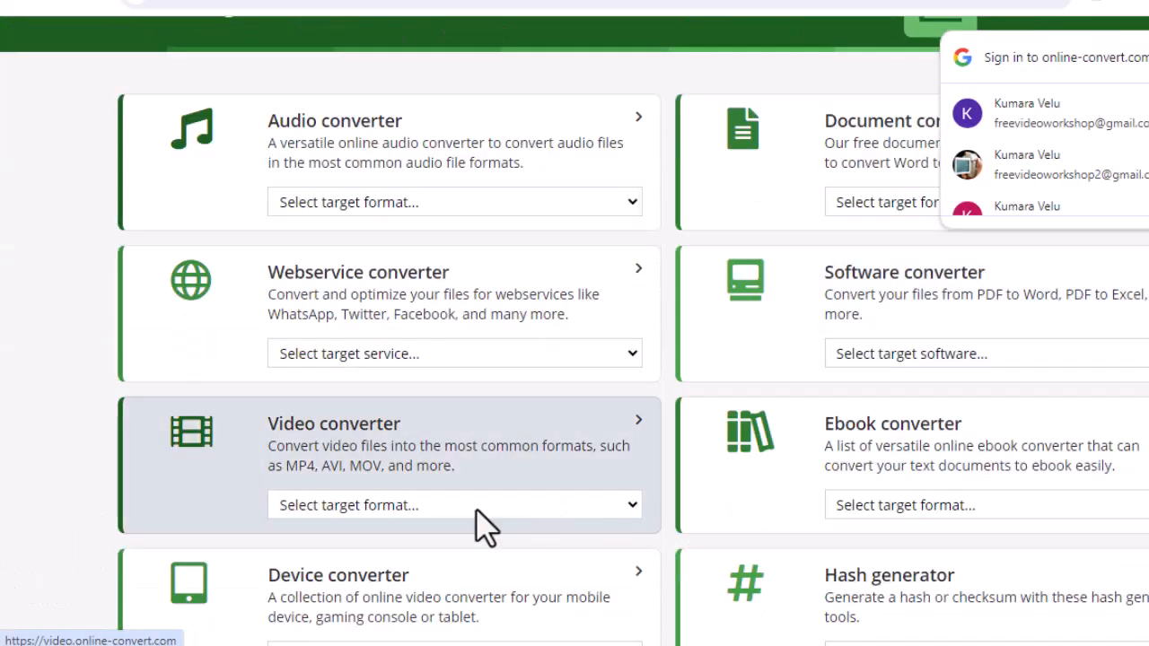
scroll(395, 350, down, 1)
click(396, 352)
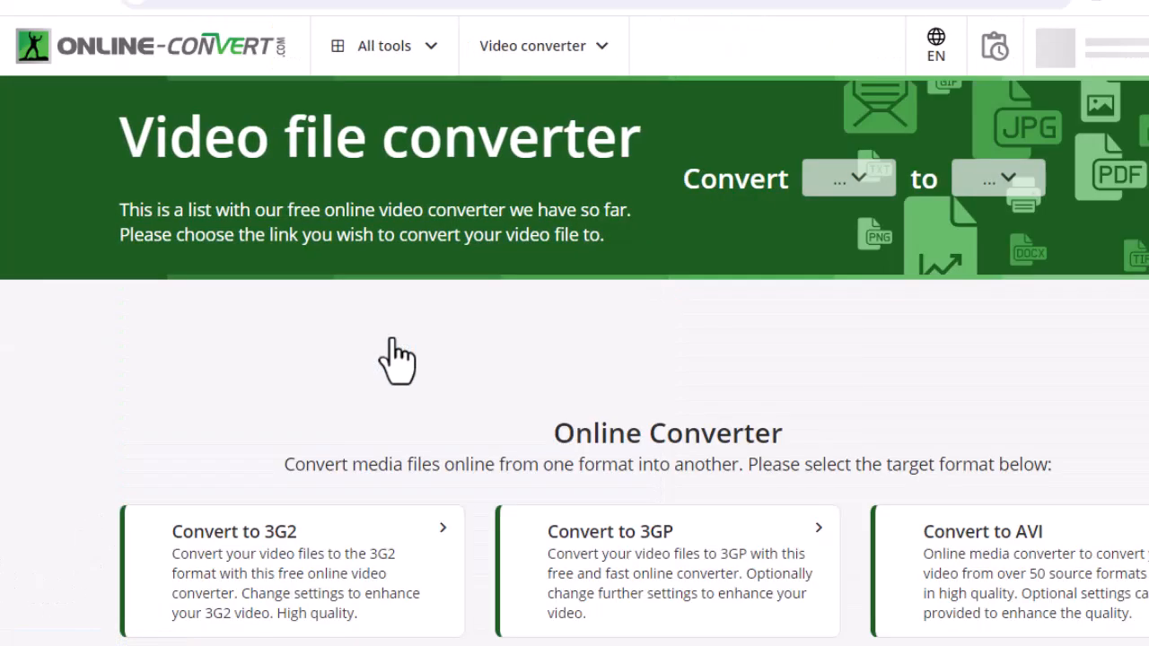
Step: Open the Convert to MP4 tool and choose WEBM as the source video format
scroll(567, 359, down, 3)
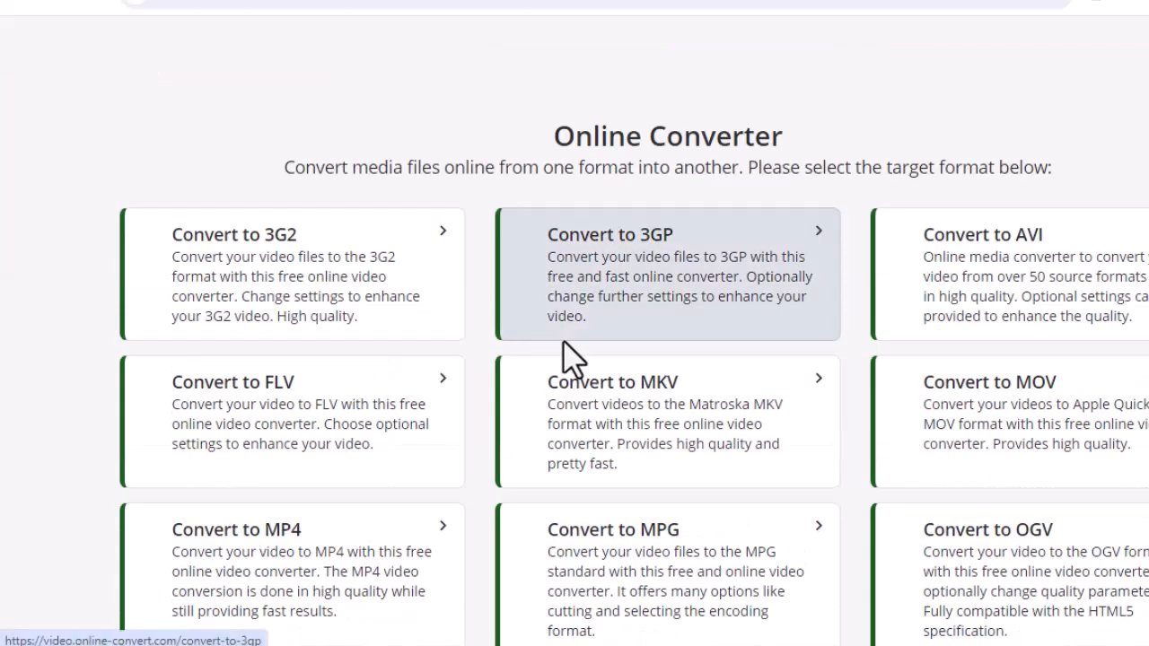
scroll(571, 357, down, 1)
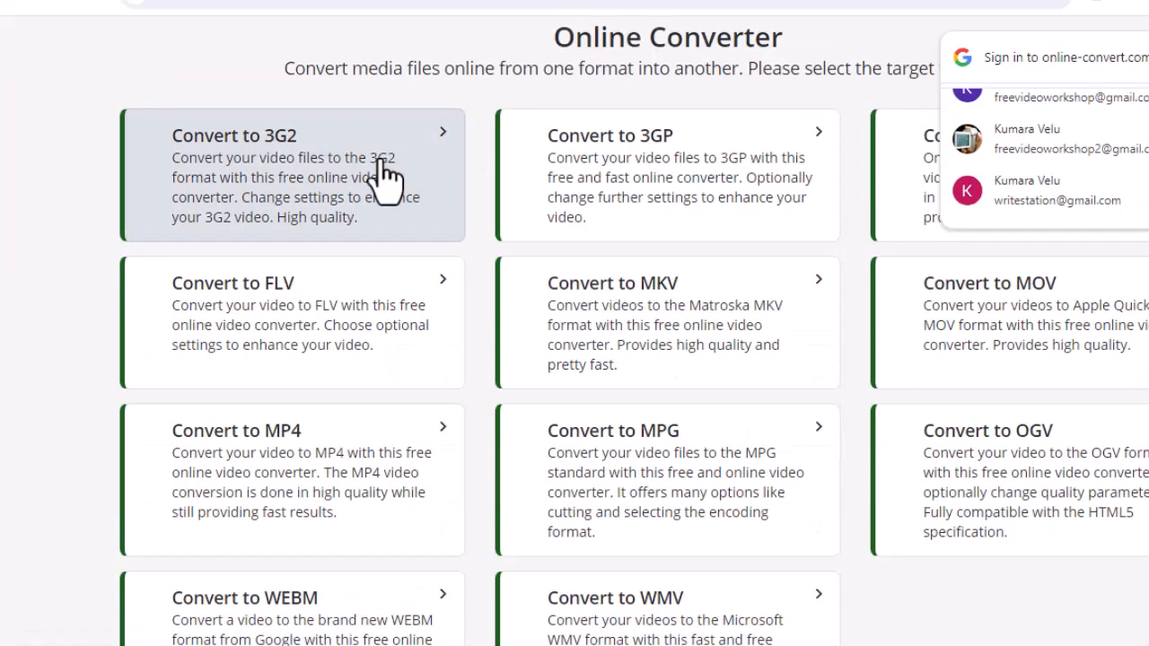
click(269, 462)
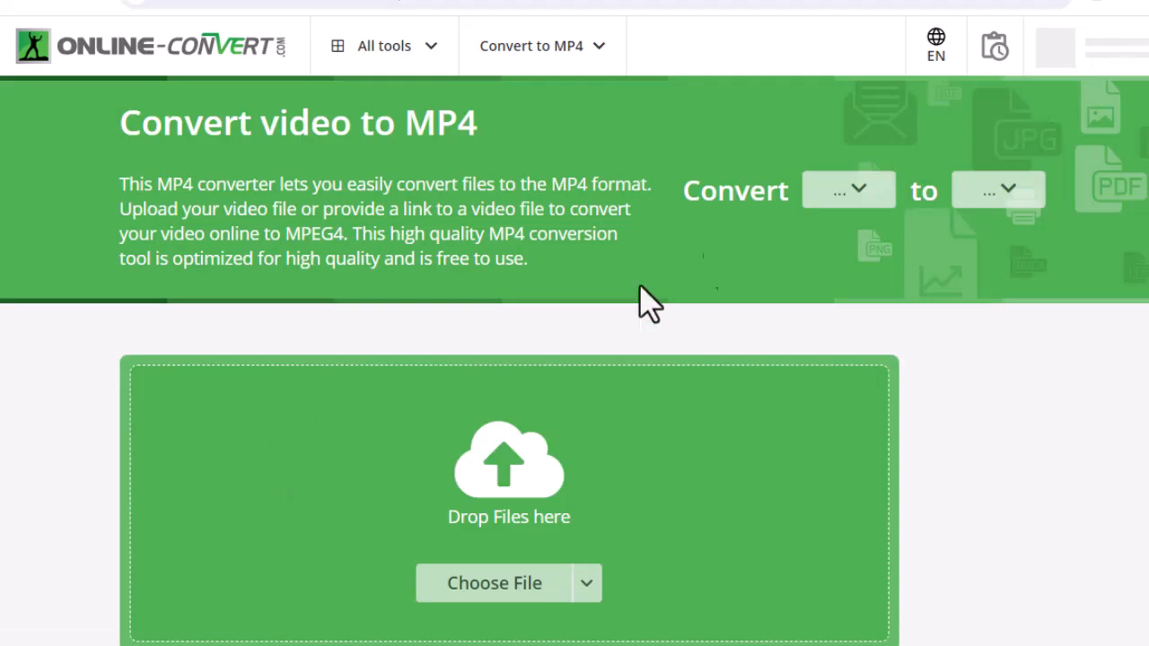
click(864, 198)
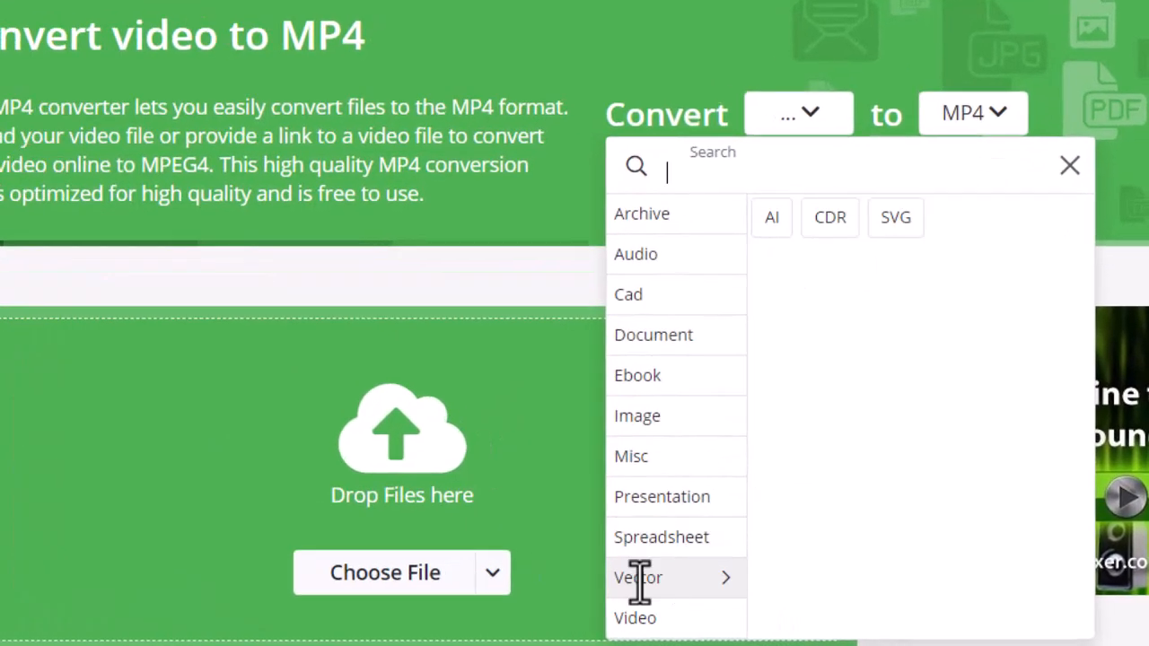
mouse_move(707, 625)
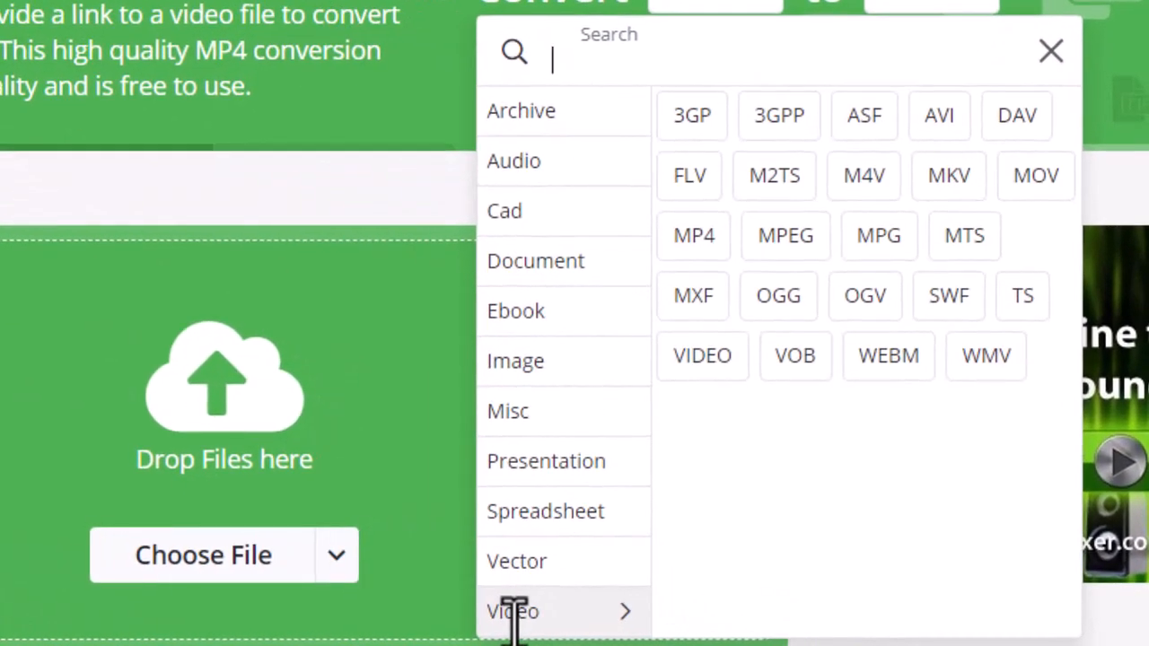
click(900, 364)
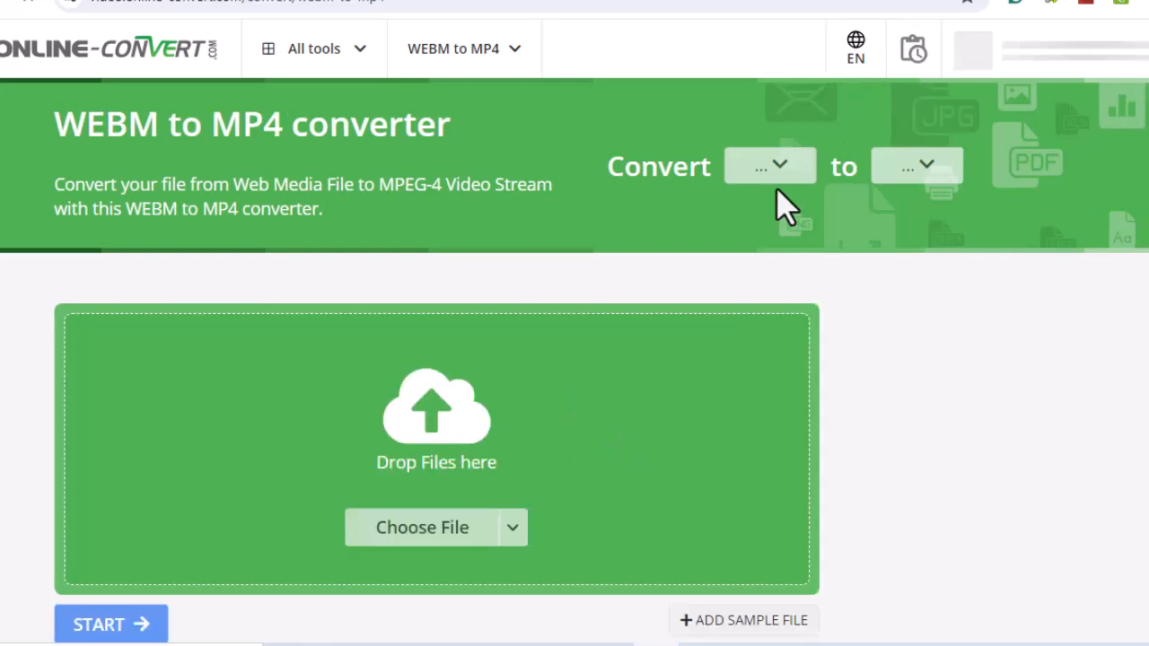
Step: Upload the Earth WebM video from the WebM folder and start its conversion to MP4 with no preset
scroll(467, 332, down, 2)
click(395, 339)
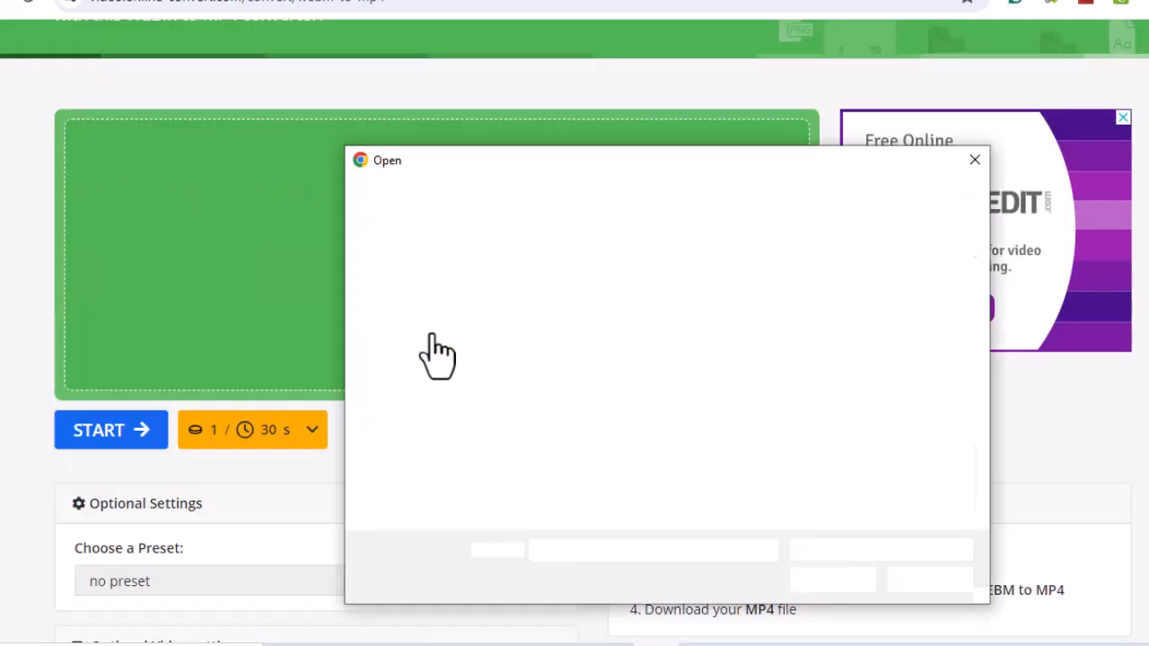
click(802, 288)
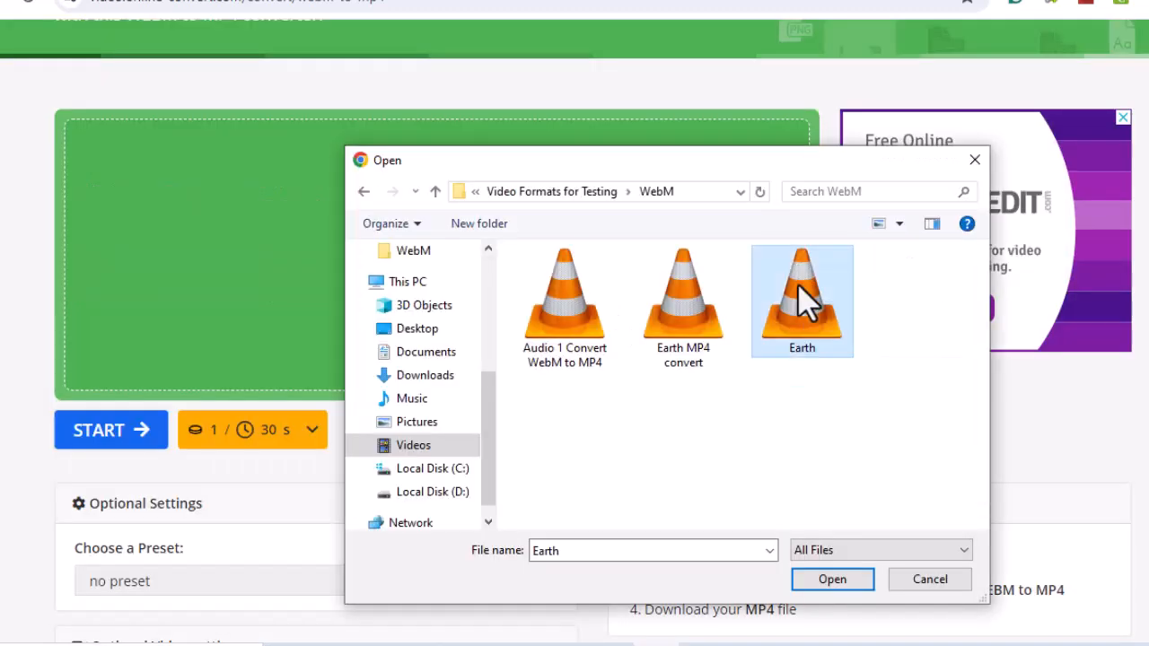
click(824, 583)
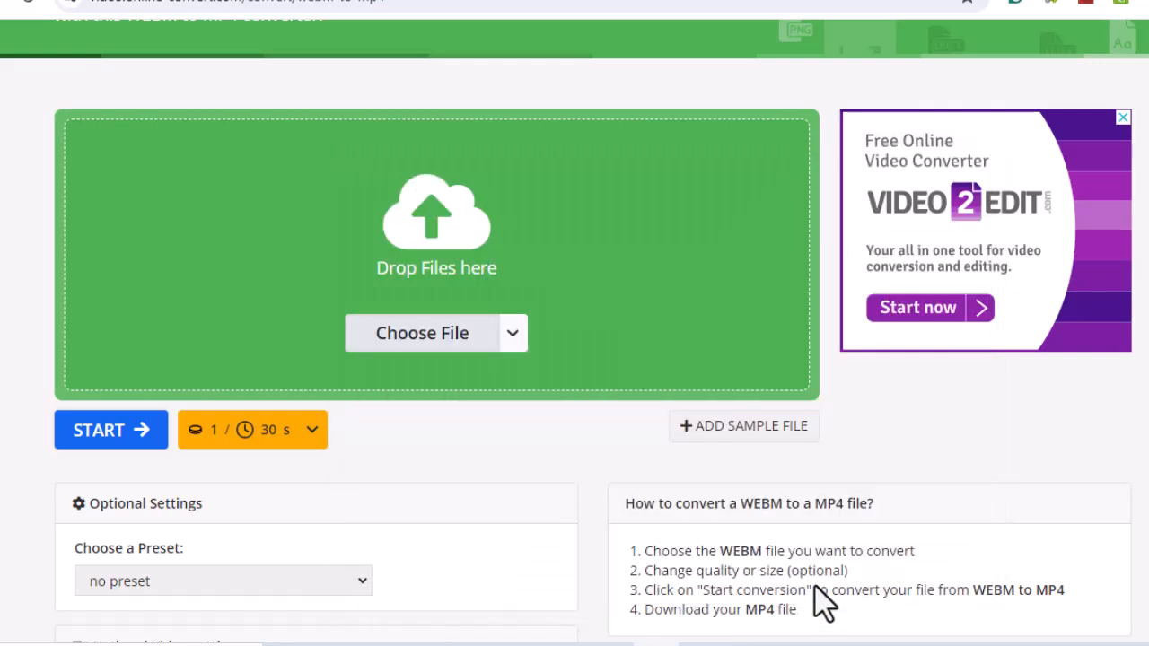
scroll(395, 249, down, 1)
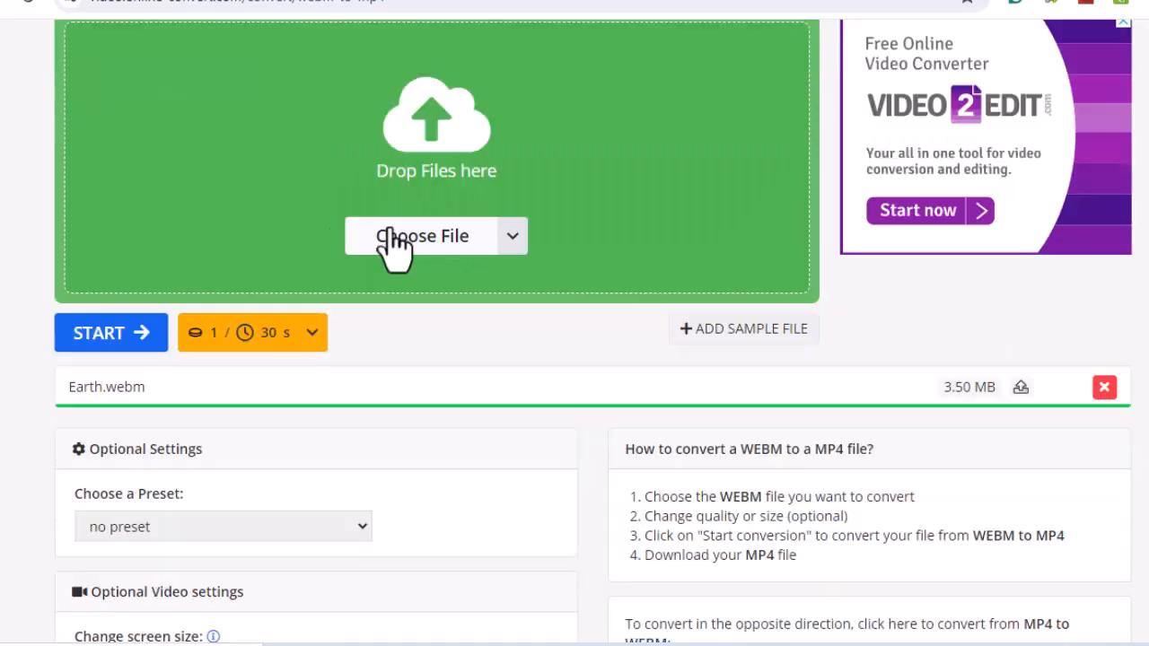
click(129, 330)
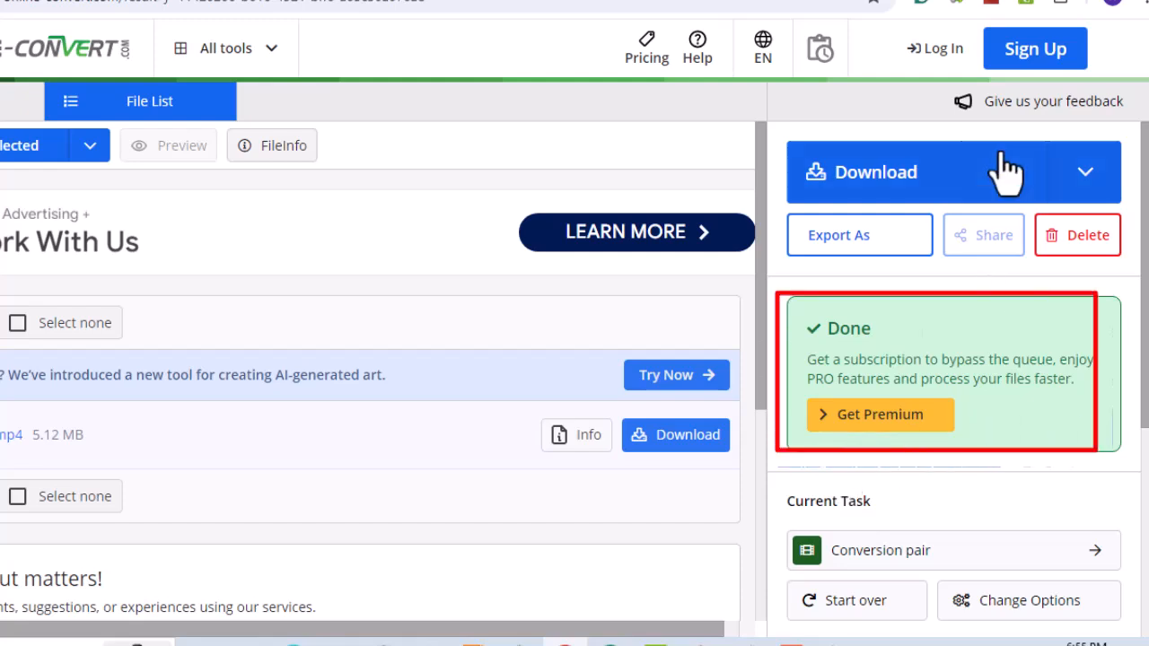
Step: Download the converted video into the WebM folder under the file name "Earth Online MP4"
click(962, 185)
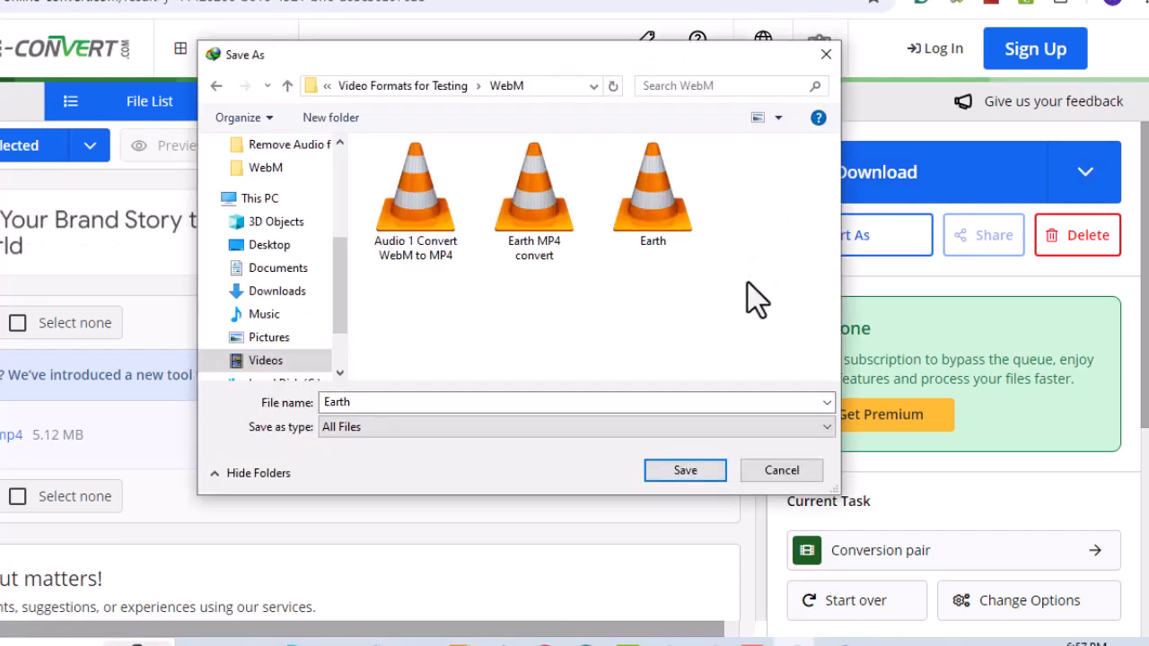
click(388, 403)
click(387, 403)
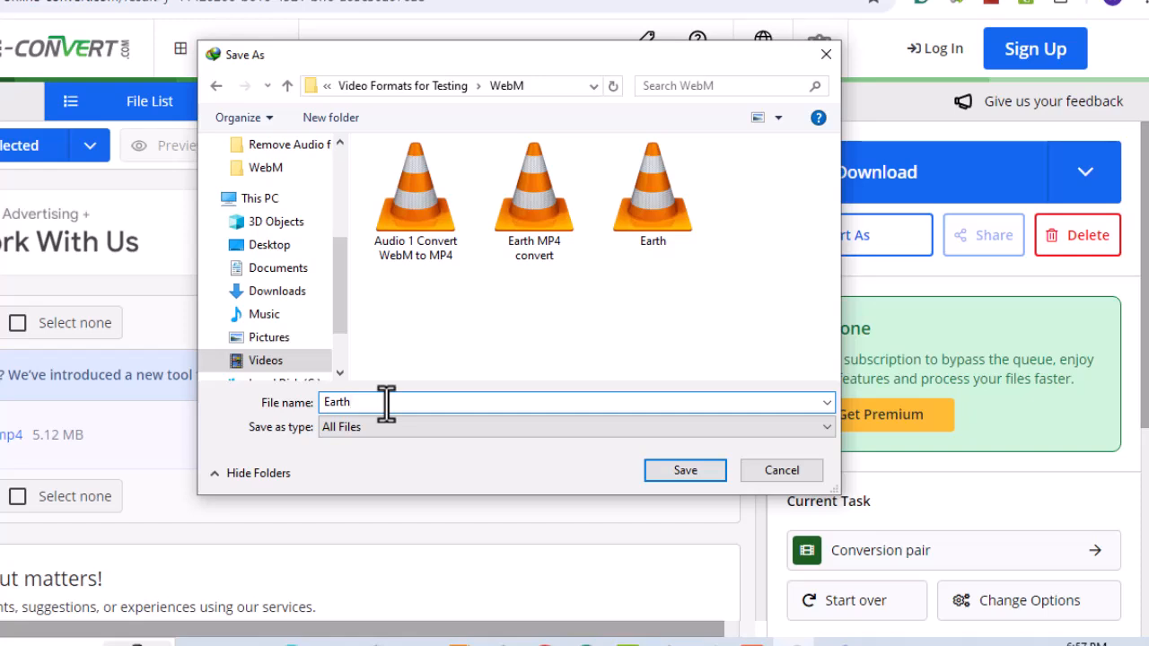
text(Online MP)
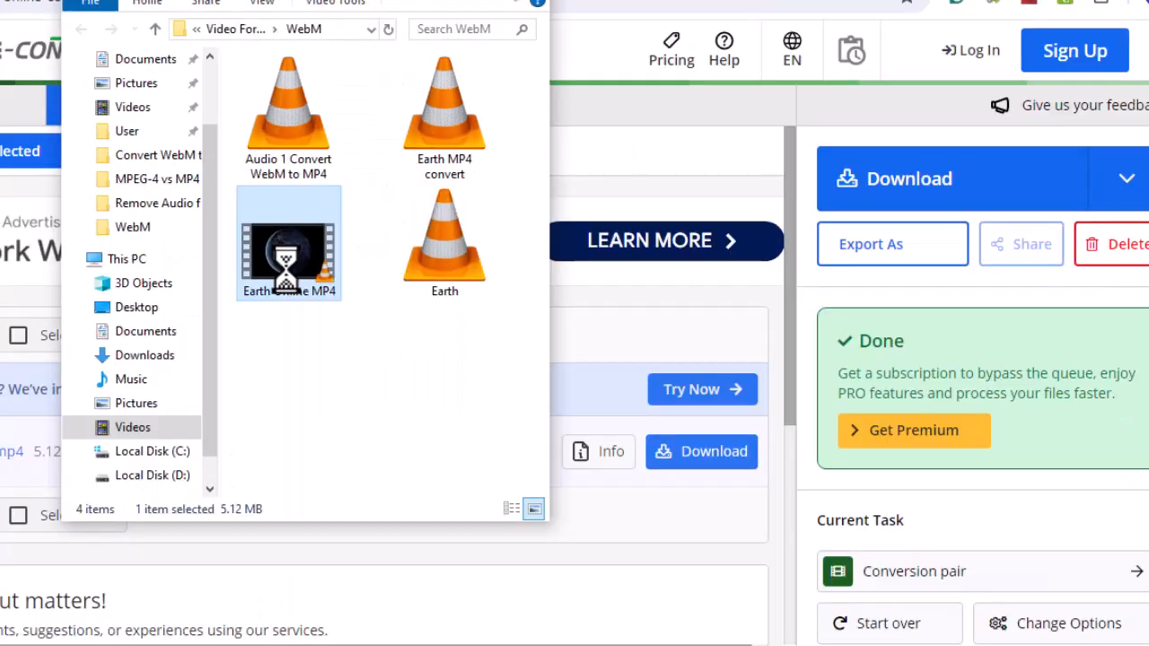
Step: Open the properties of the "Earth Online MP4" file in the WebM folder
right_click(392, 368)
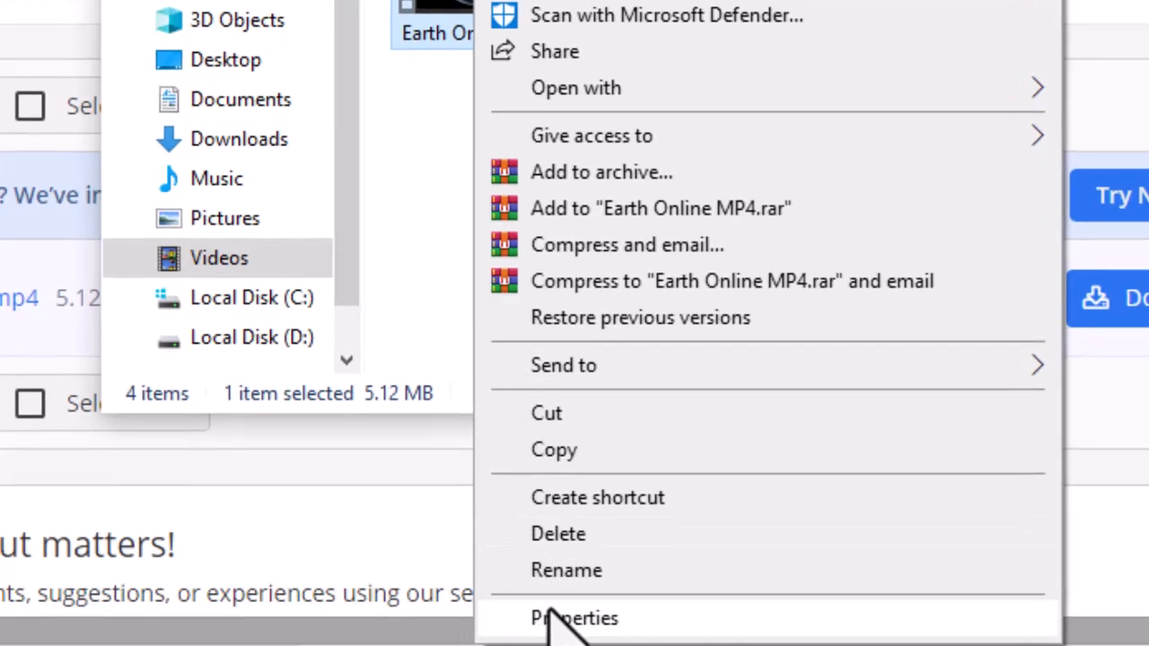
click(551, 613)
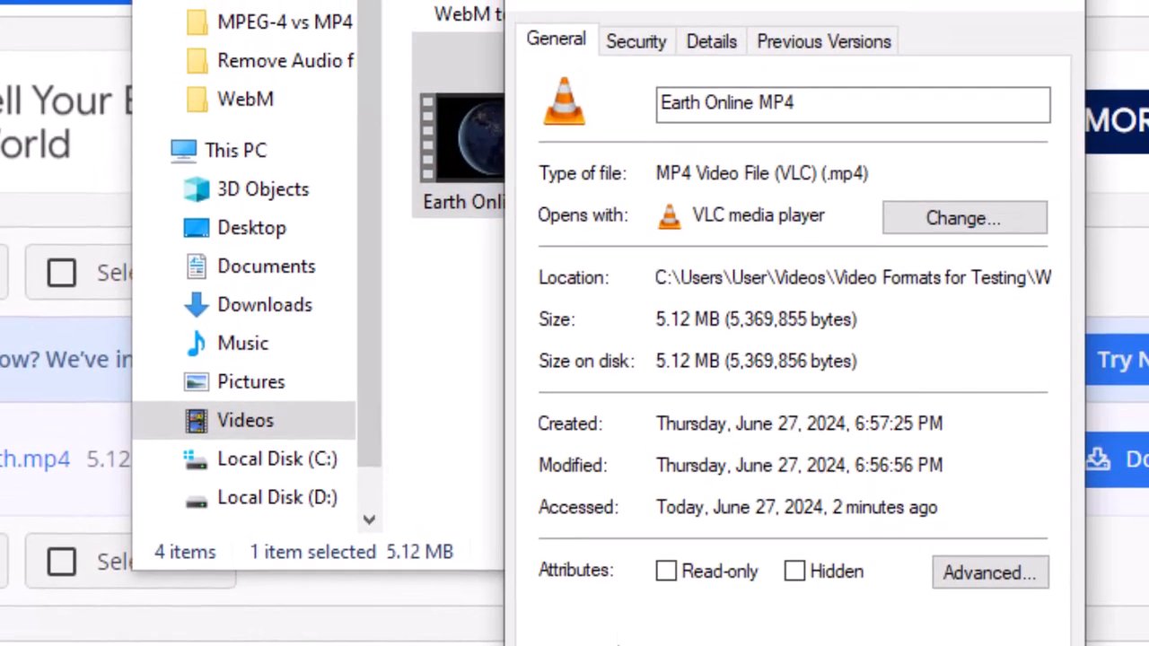